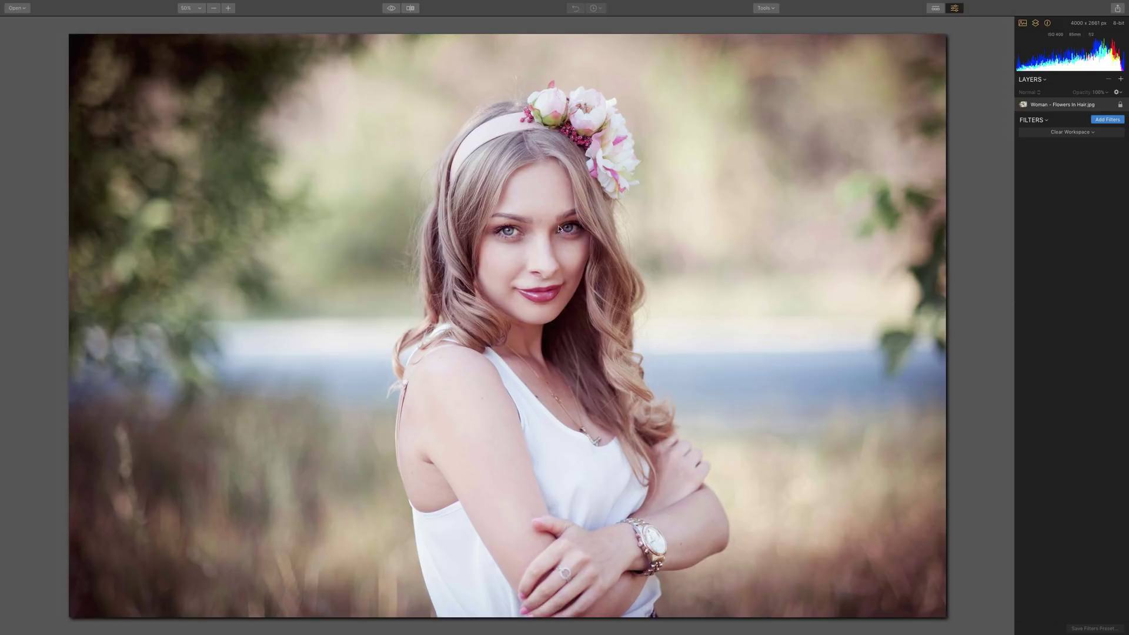
Add the Orton Effect filter to the portrait photo, keeping its type as Type 1.
click(1096, 122)
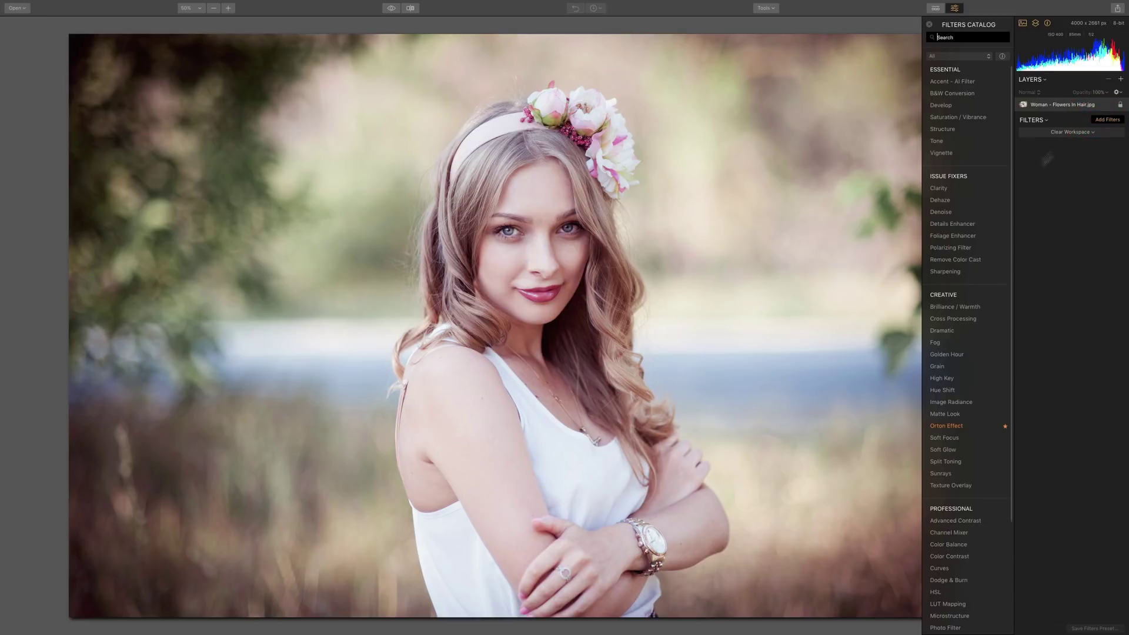
click(946, 426)
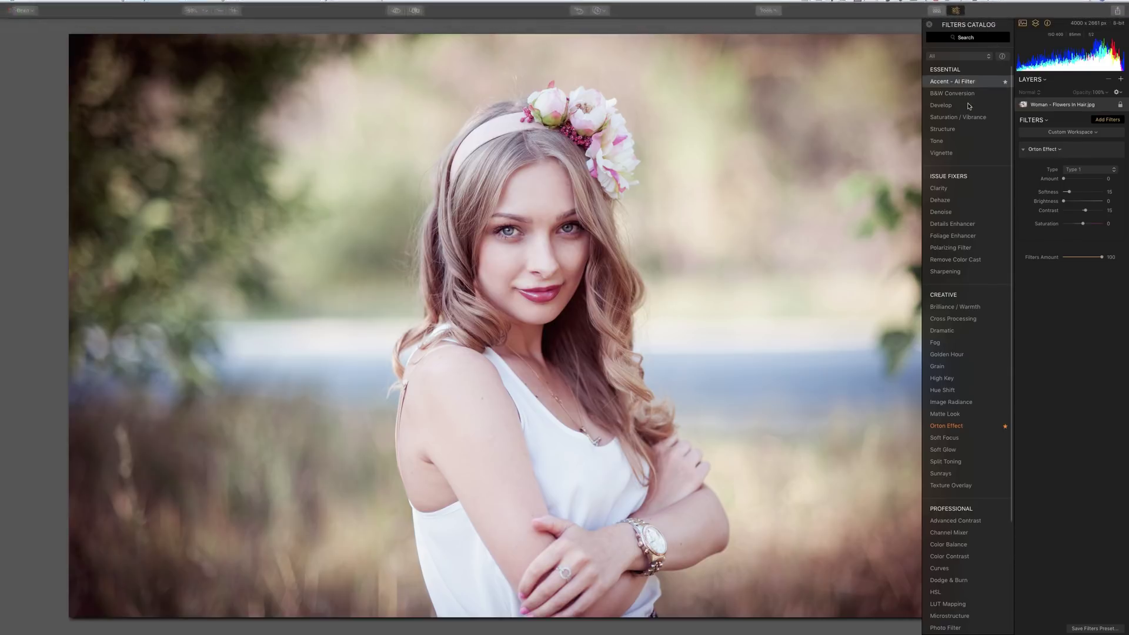
click(929, 24)
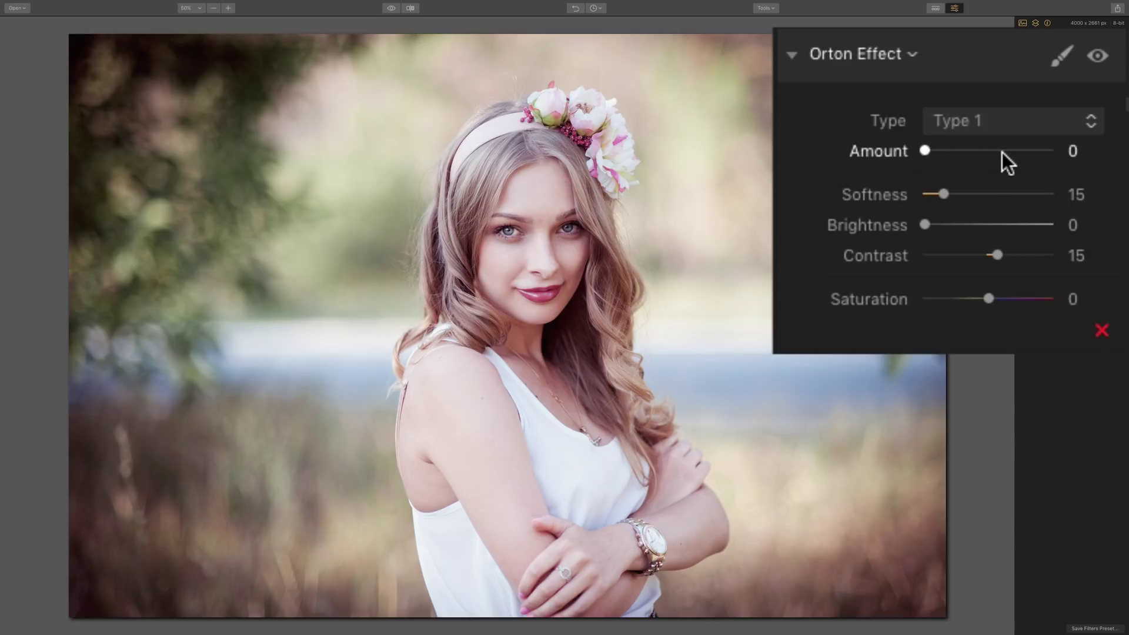
click(1091, 121)
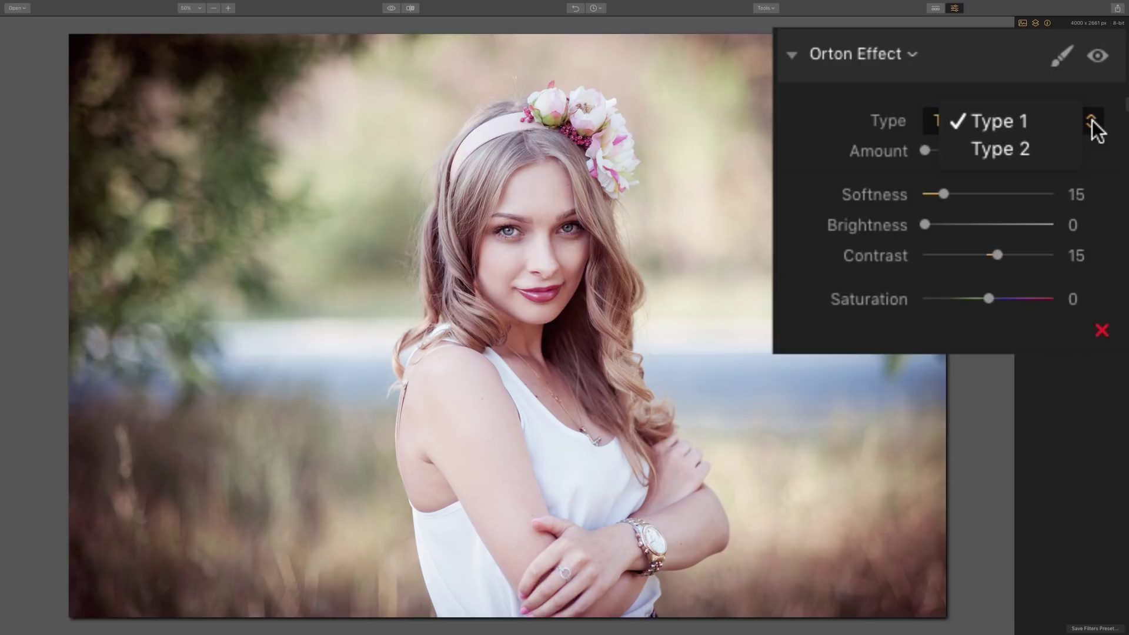
click(1009, 118)
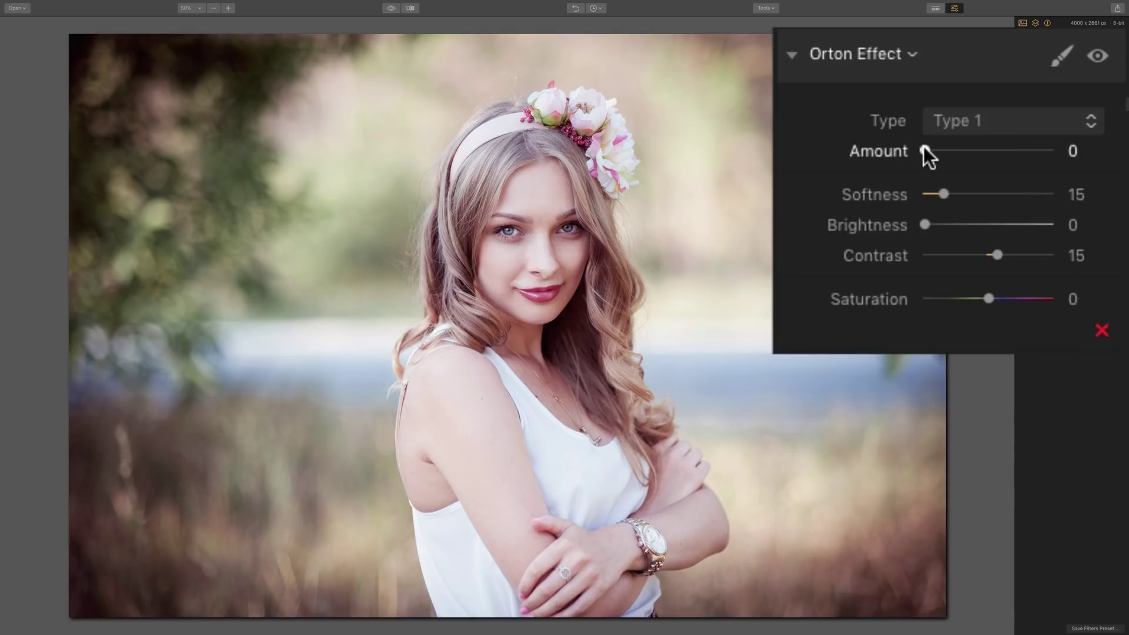
Set the portrait's Orton Effect Amount to 78 and Softness to 69.
drag(925, 151, 1035, 151)
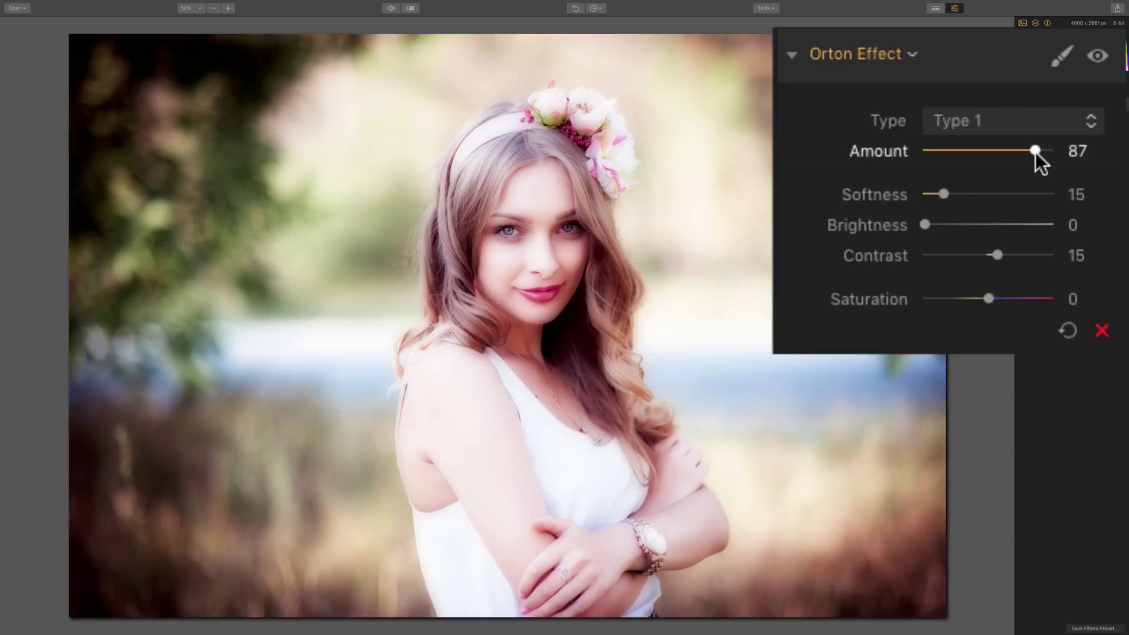
click(1036, 152)
mouse_move(1035, 151)
mouse_down()
mouse_move(976, 151)
mouse_move(1061, 153)
mouse_move(1013, 151)
mouse_move(1040, 152)
mouse_move(1024, 154)
mouse_up()
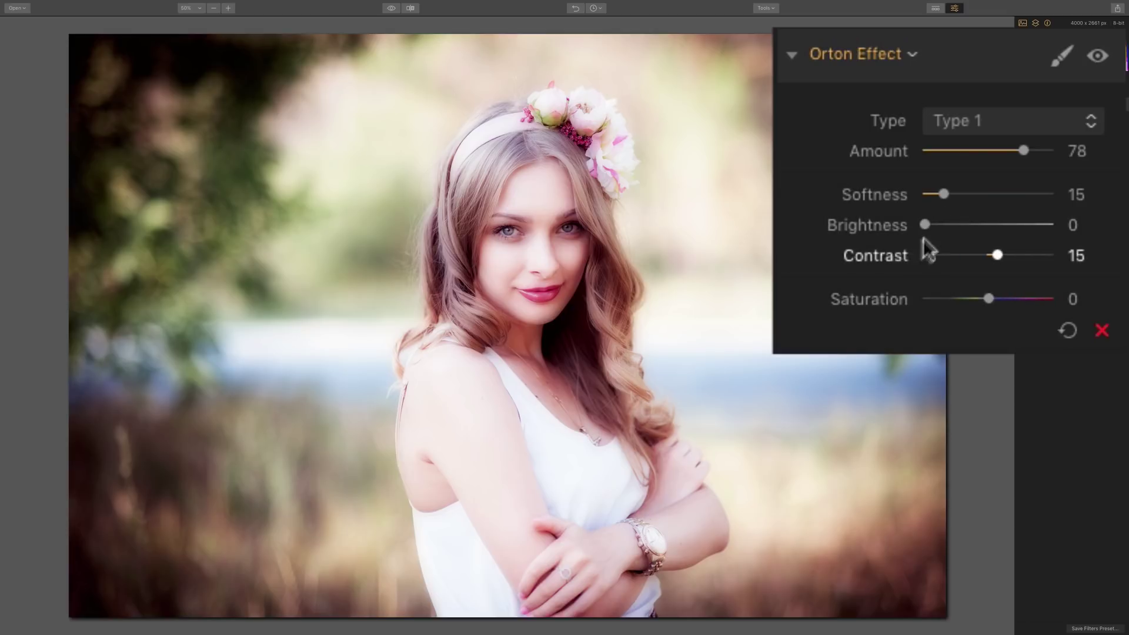
mouse_move(945, 196)
mouse_down()
mouse_move(1056, 196)
mouse_move(929, 195)
mouse_up()
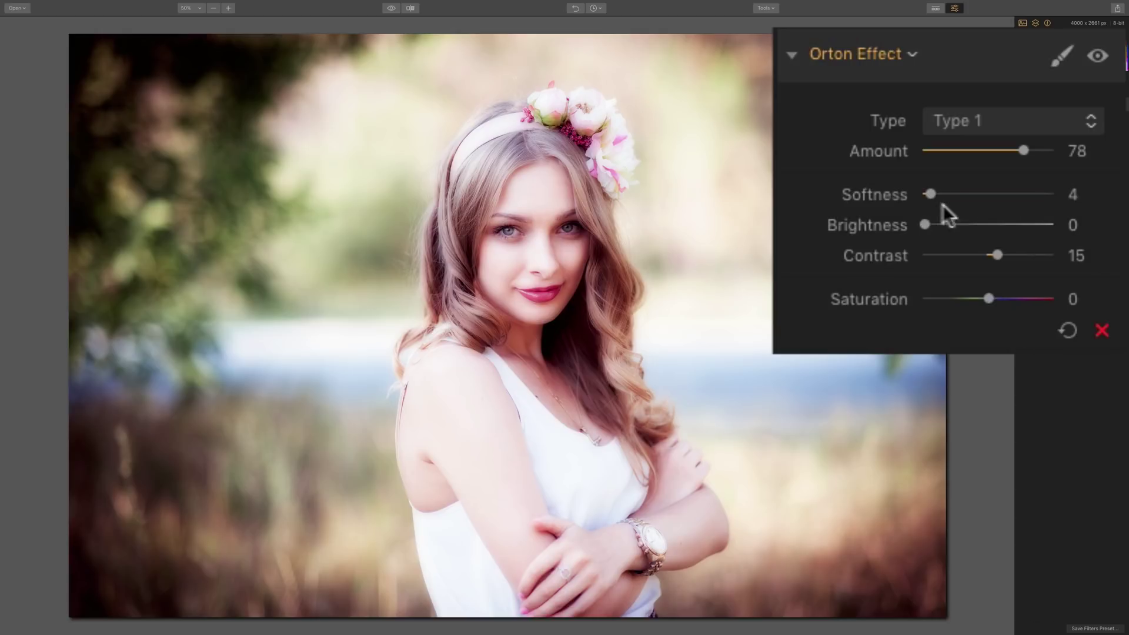
drag(929, 196, 1011, 200)
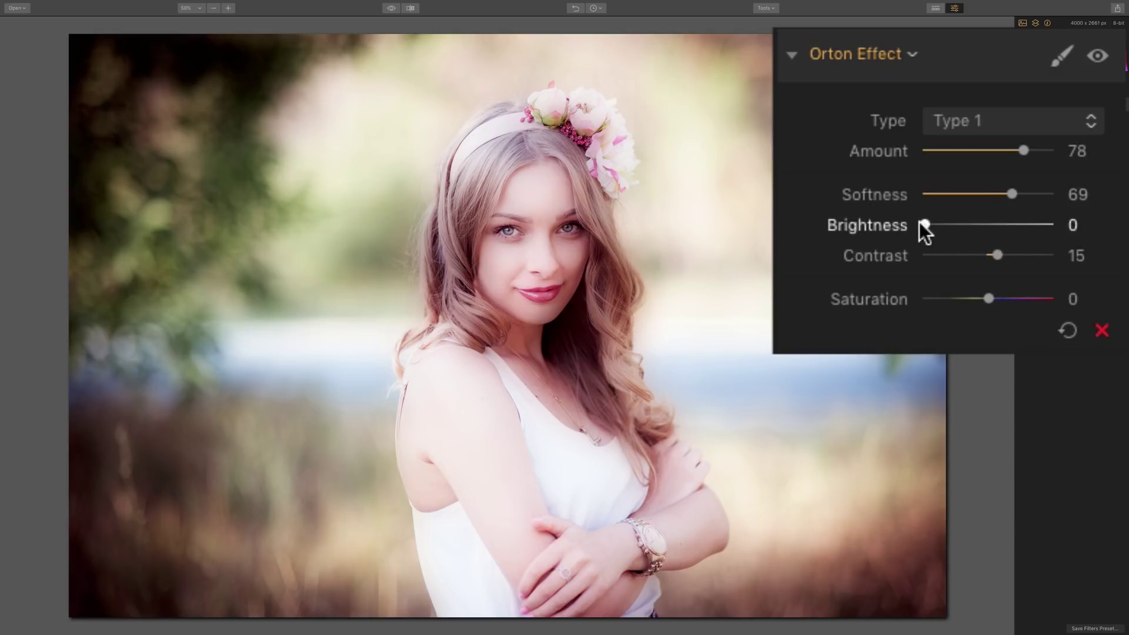
Try the Orton Effect Brightness at 22 on the portrait and return it to 0.
mouse_move(921, 223)
mouse_down()
mouse_move(1023, 224)
mouse_move(920, 225)
mouse_up()
drag(920, 228, 949, 227)
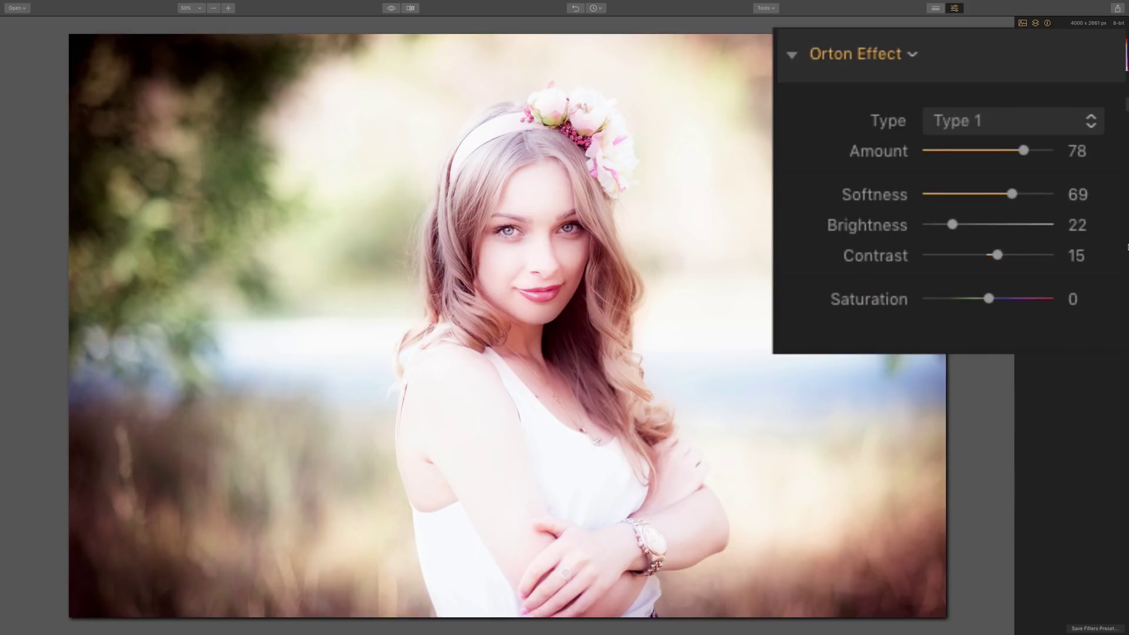
mouse_move(953, 226)
mouse_down()
mouse_move(930, 225)
mouse_move(970, 225)
mouse_move(894, 224)
mouse_up()
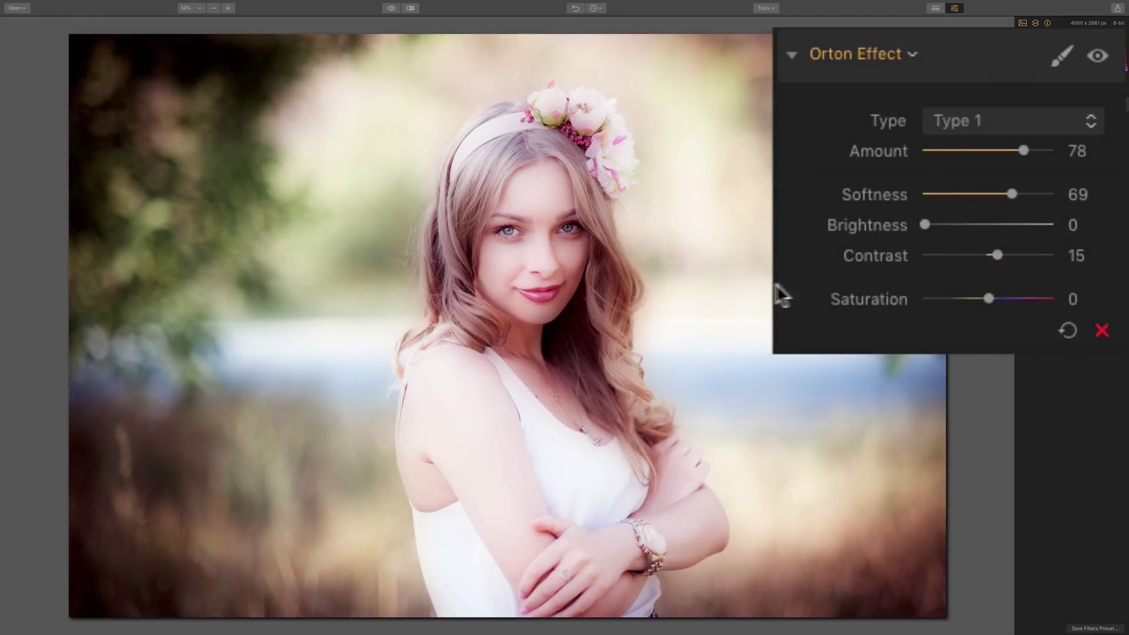
Set the portrait's Orton Effect Contrast to 17 and keep Saturation at 0.
drag(994, 250, 991, 299)
double_click(895, 297)
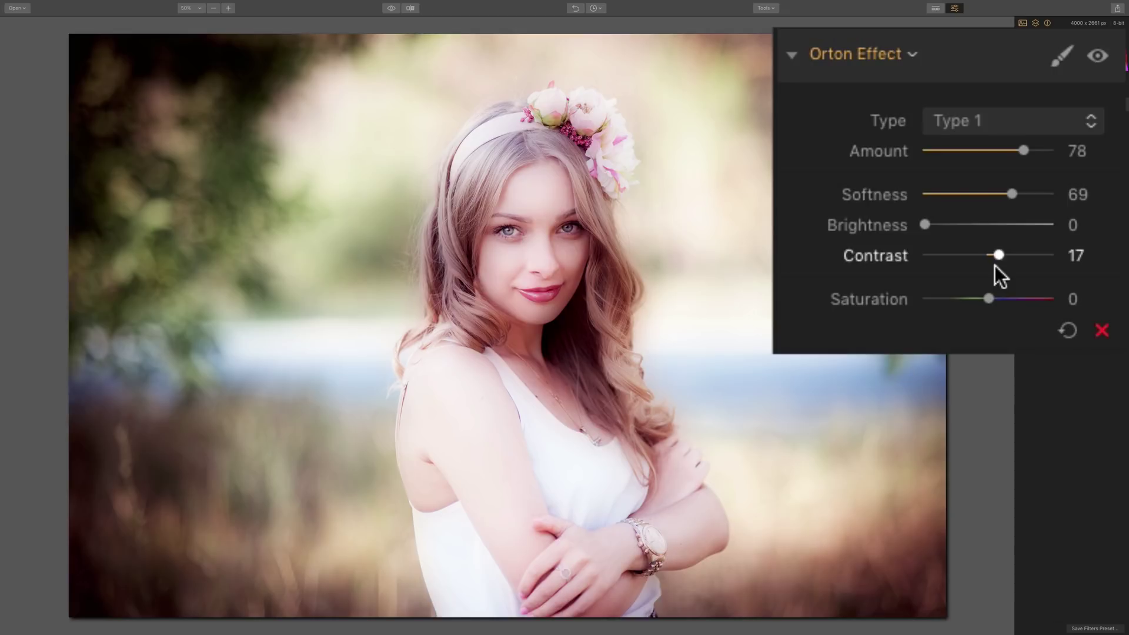
Try the Type 2 Orton Effect on the portrait and switch back to Type 1.
click(1004, 121)
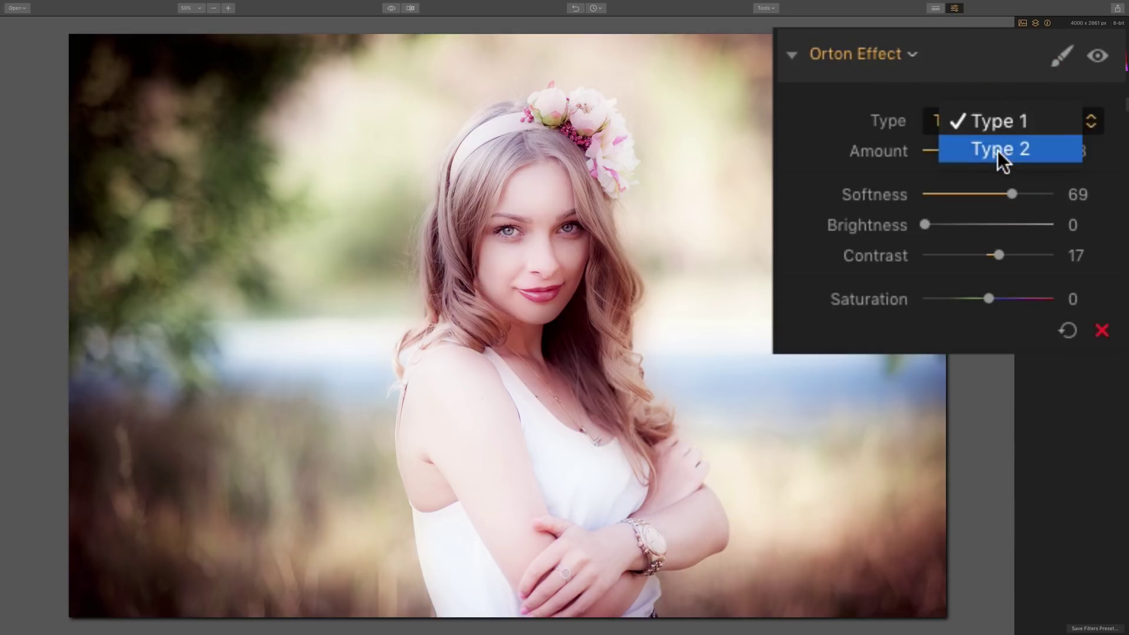
click(999, 150)
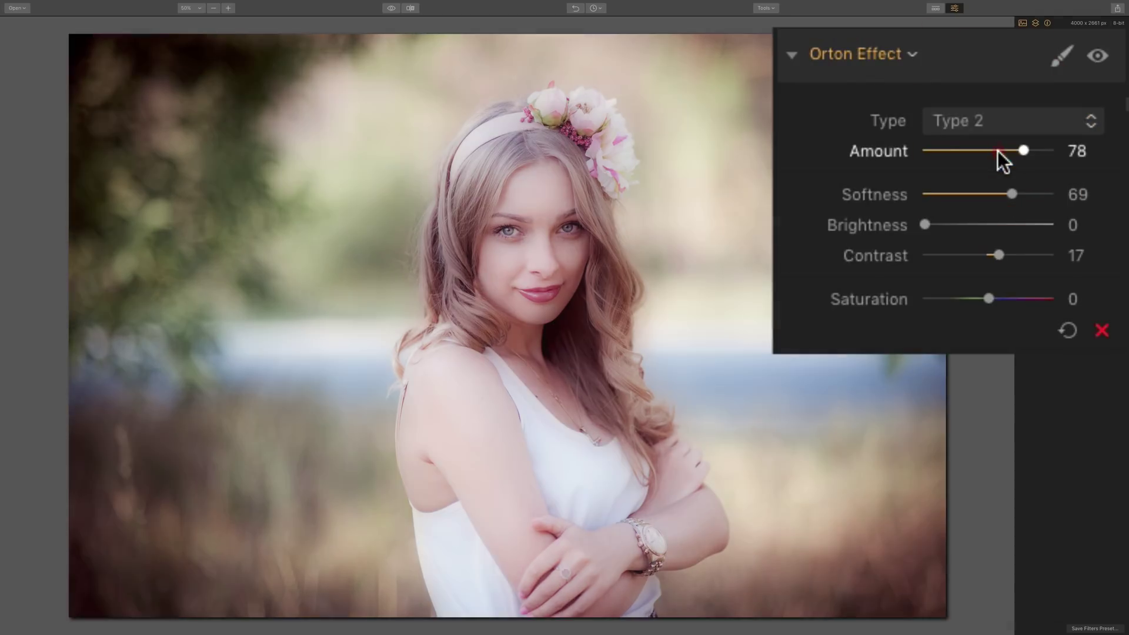
click(1081, 134)
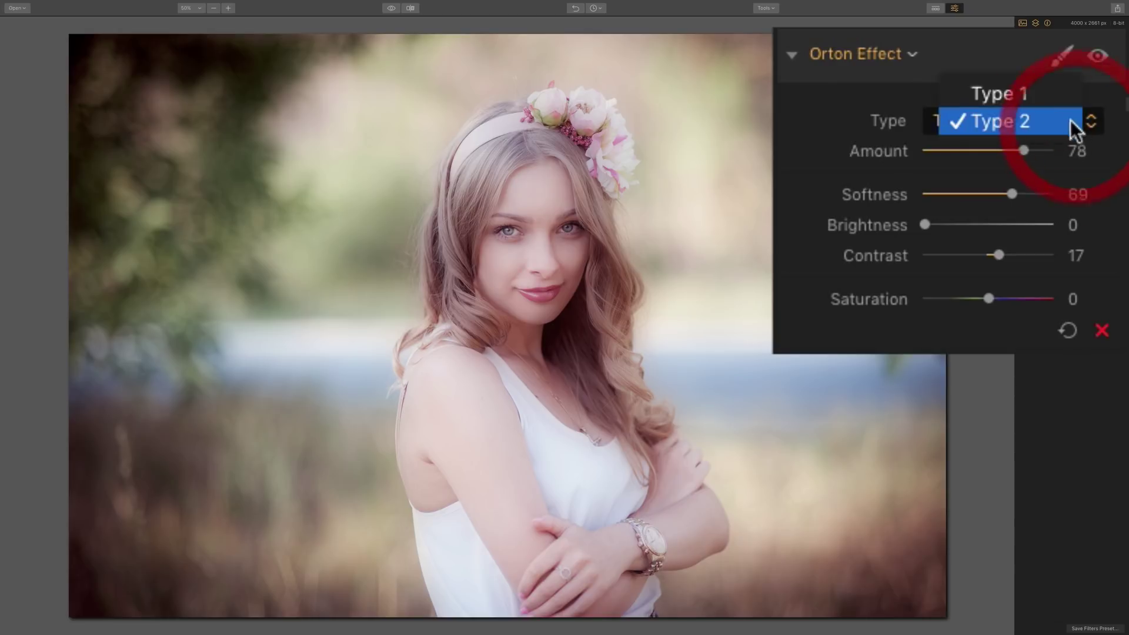
click(1062, 97)
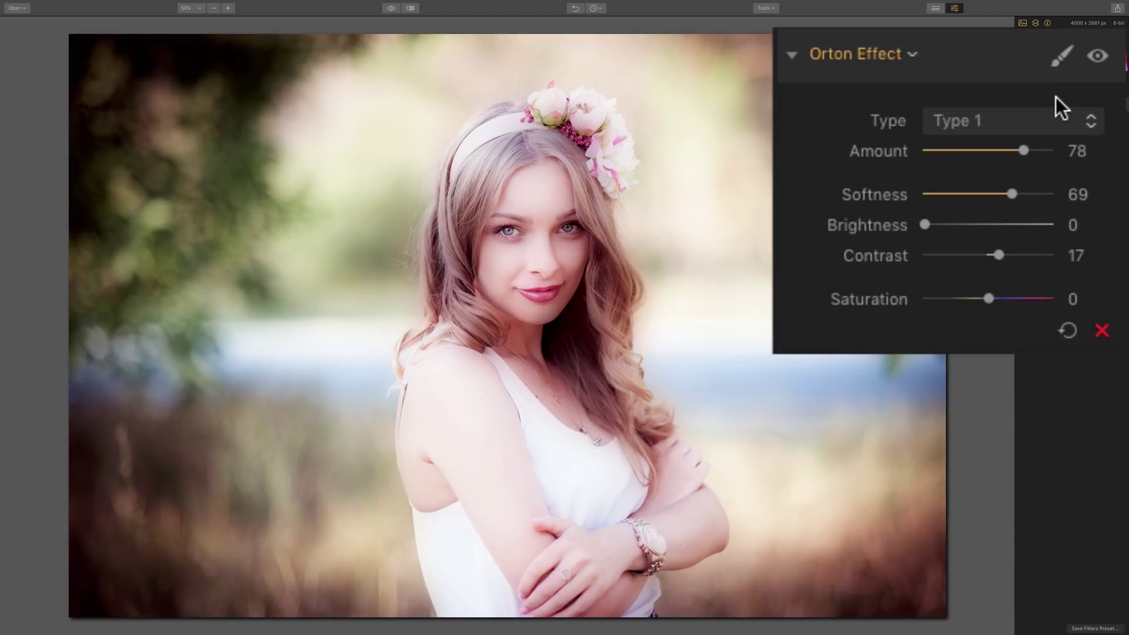
Slightly lower the portrait's Orton Effect Amount and slightly raise its Softness.
mouse_move(1023, 152)
mouse_down()
mouse_move(983, 154)
mouse_move(1002, 155)
mouse_up()
mouse_move(1010, 194)
mouse_down()
mouse_move(989, 194)
mouse_move(1018, 194)
mouse_up()
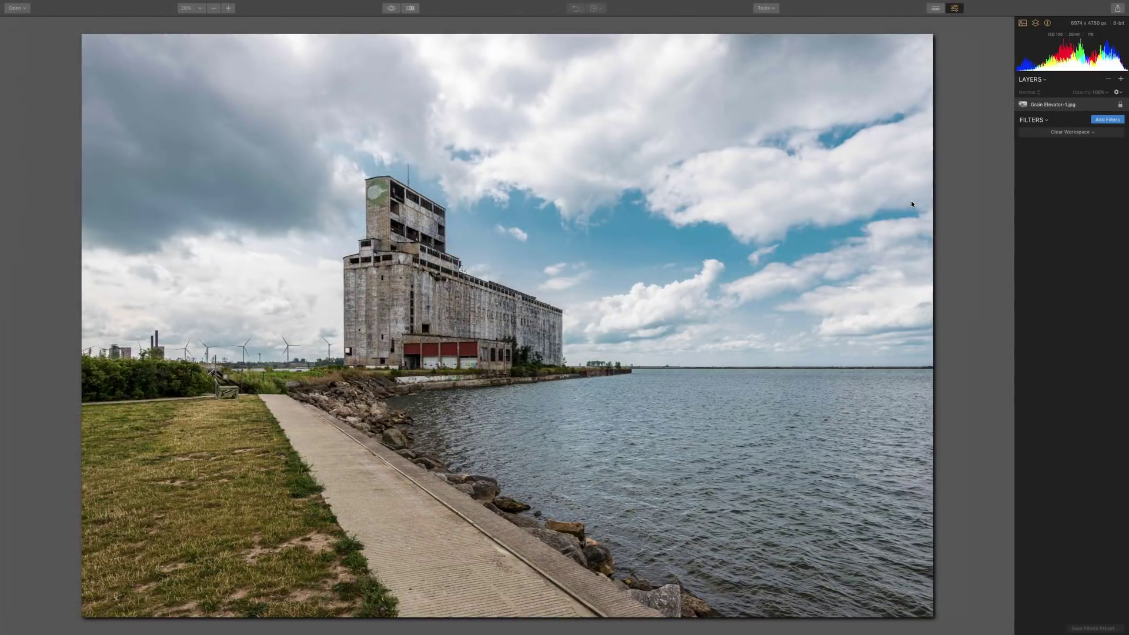
Add the Orton Effect filter to the grain elevator photo and set its Amount to 76.
click(1106, 121)
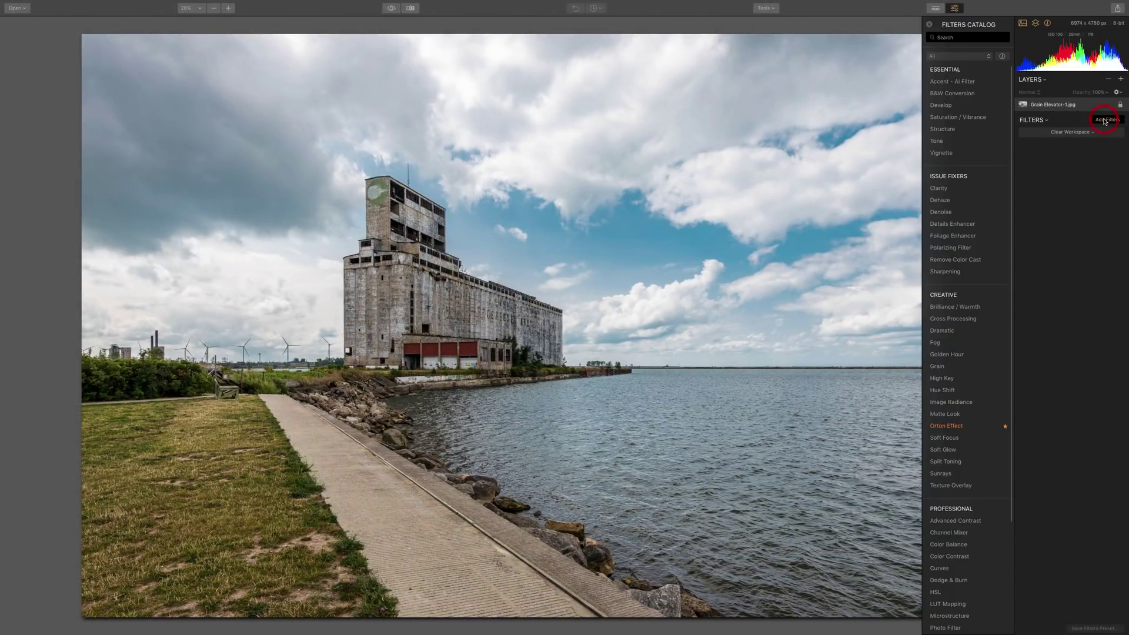
click(944, 427)
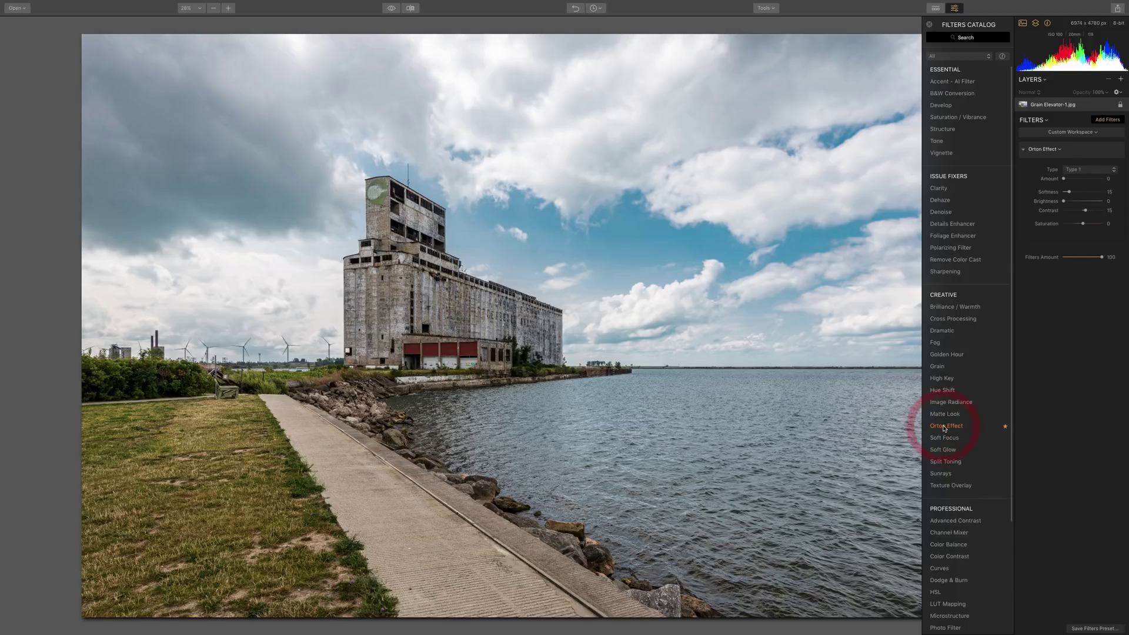
click(930, 24)
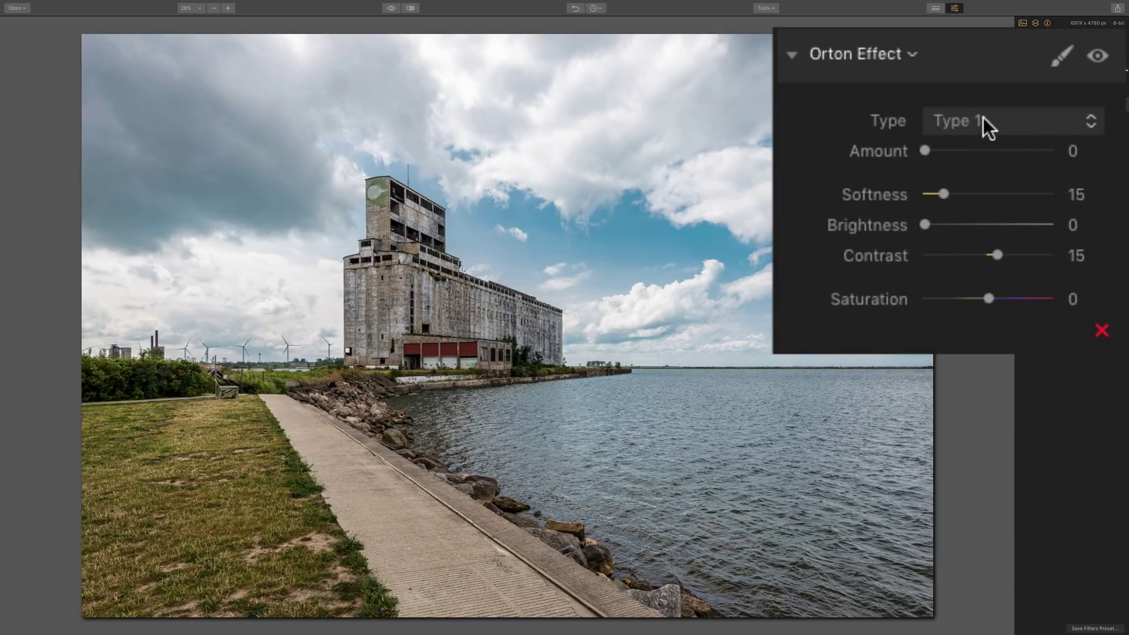
drag(925, 150, 1021, 156)
Compare the Type 1 and Type 2 Orton Effects on the grain elevator photo, ending on Type 2.
click(1021, 124)
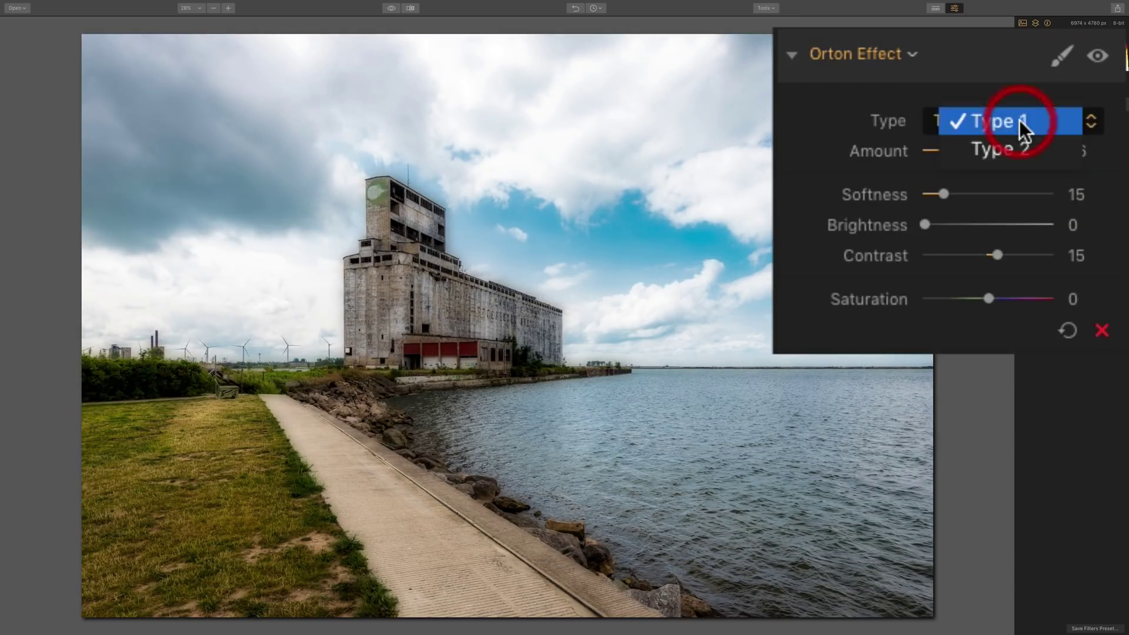
click(1014, 154)
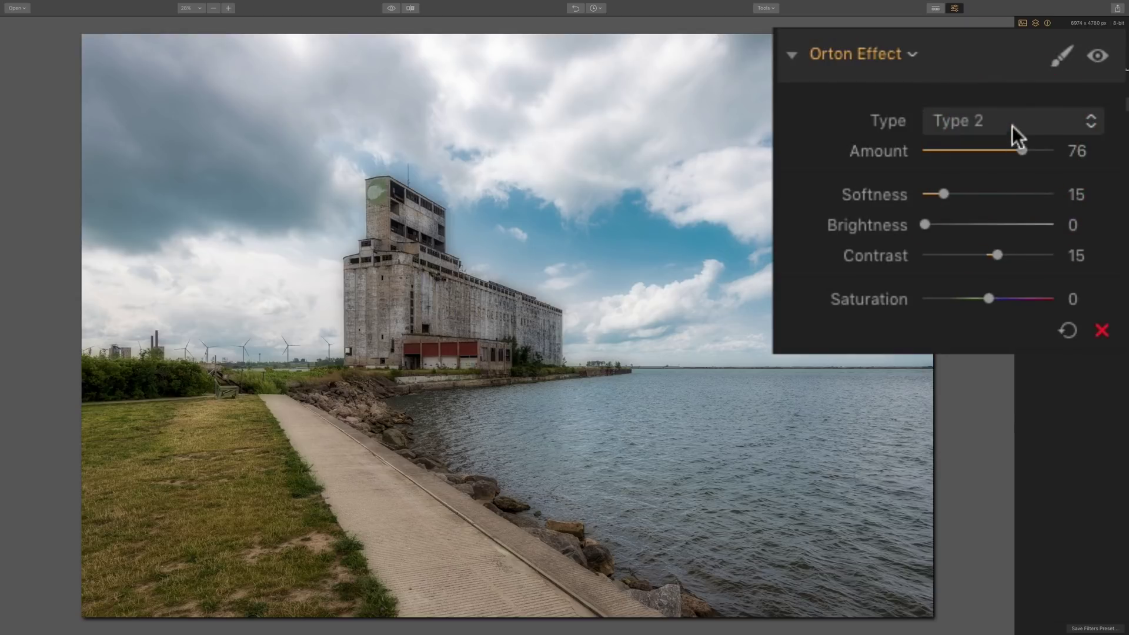
click(1019, 123)
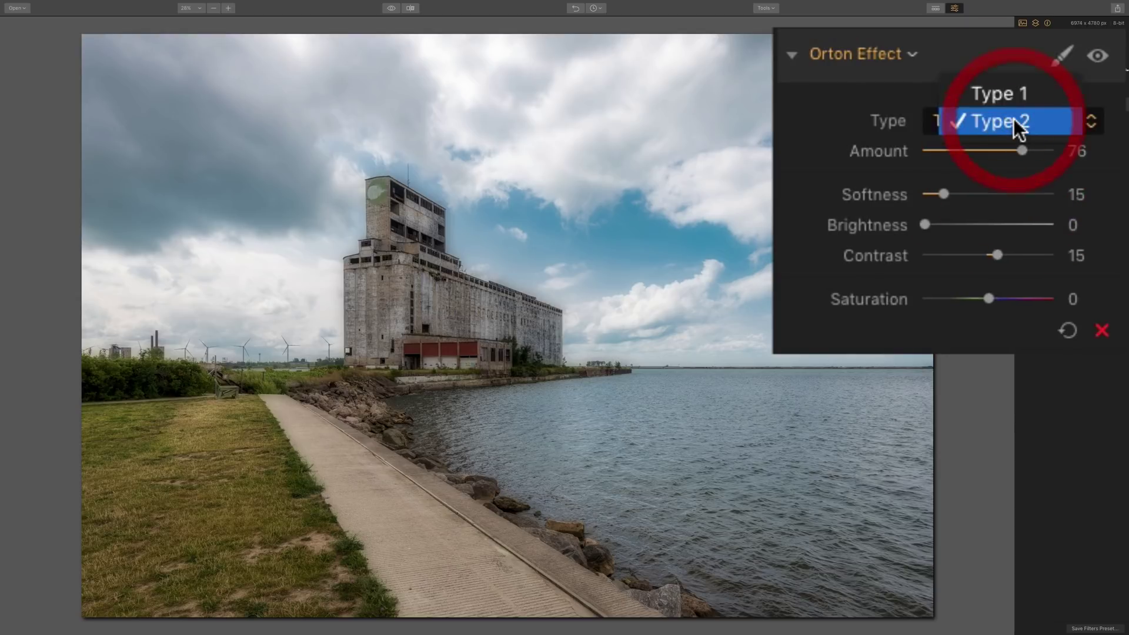
click(1022, 100)
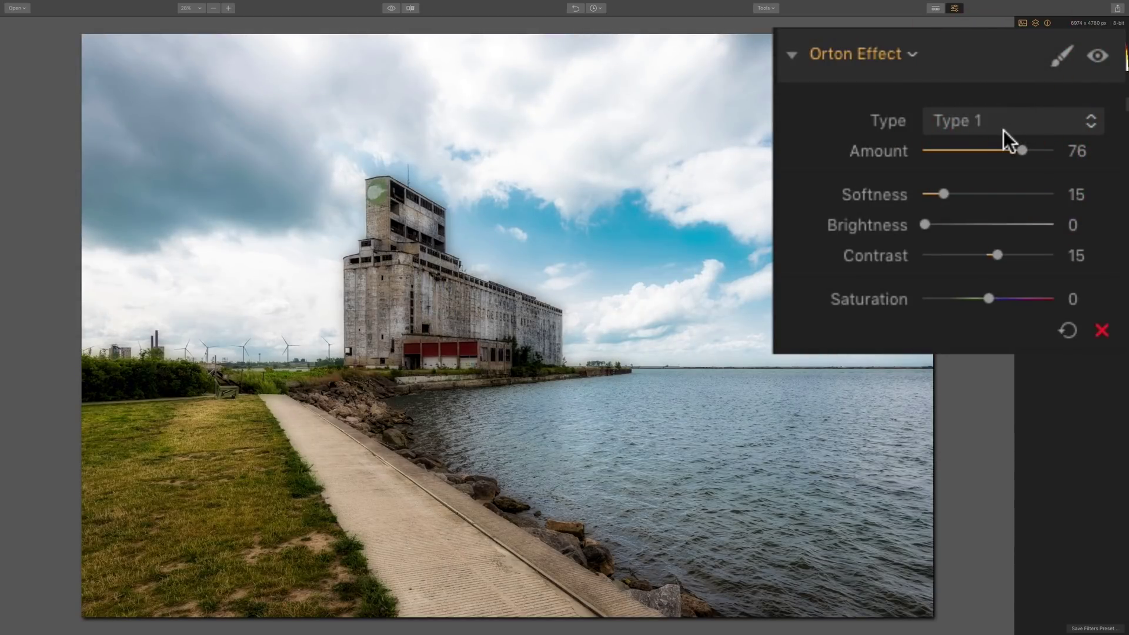
click(1003, 121)
click(1003, 150)
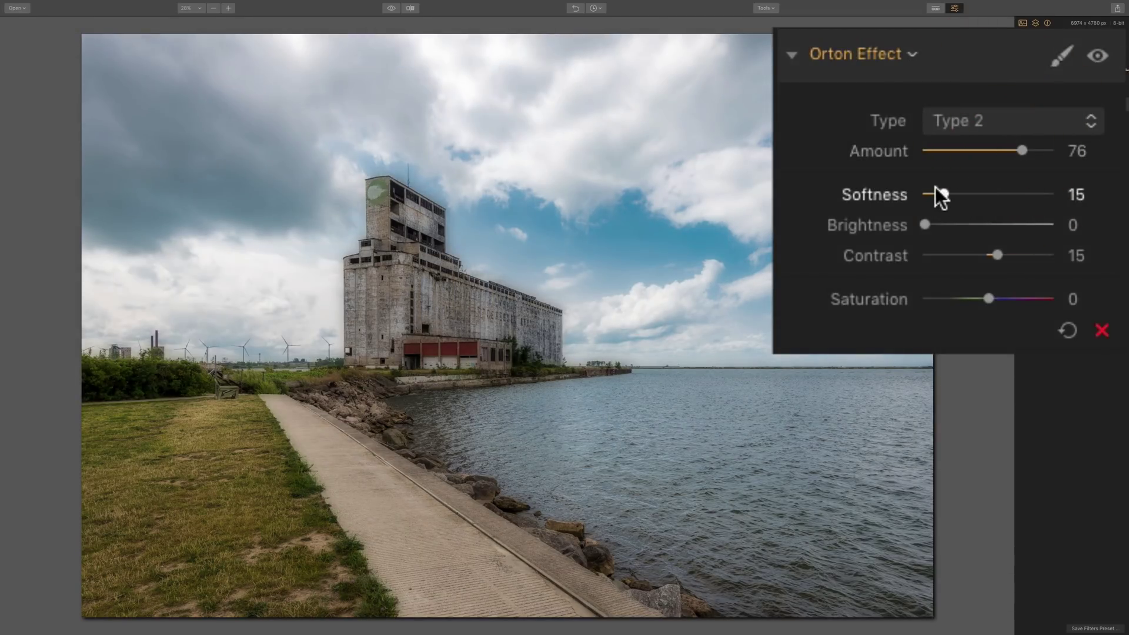
Set the grain elevator's Orton Effect Softness to 95, Brightness to 10 and Contrast to 51.
drag(942, 194, 1038, 209)
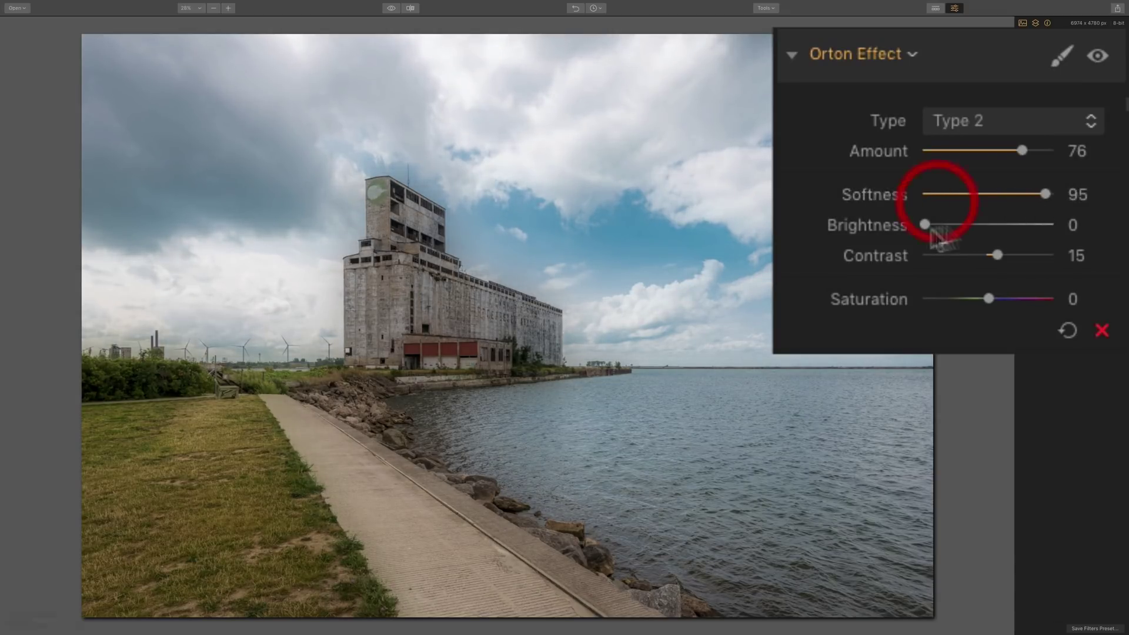
drag(919, 222, 933, 223)
drag(997, 256, 1023, 265)
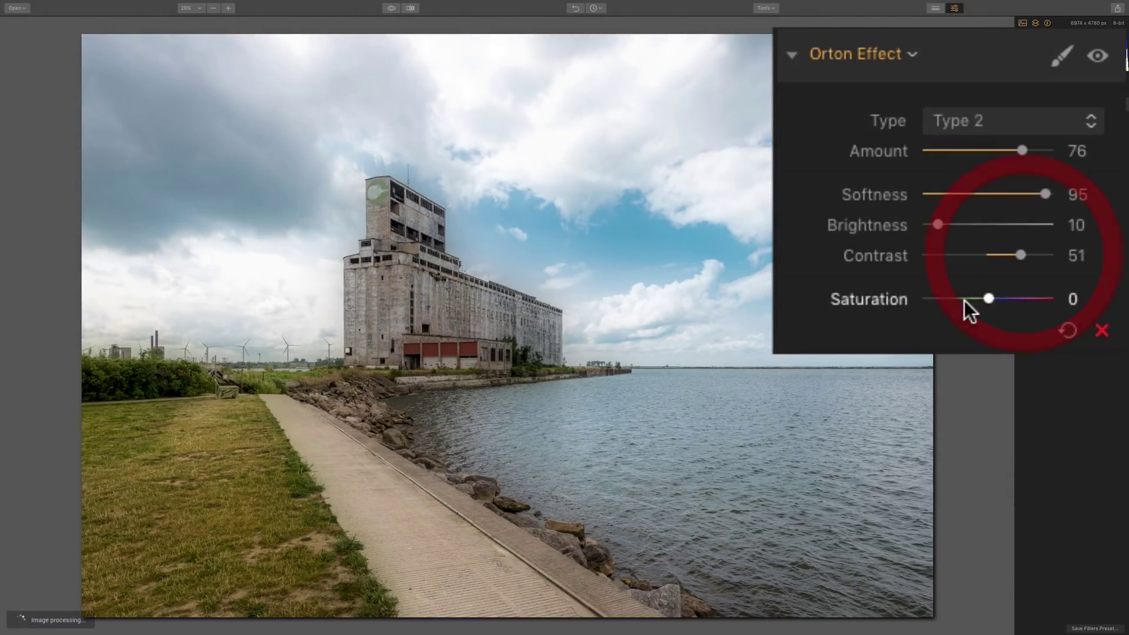
Raise the Orton Effect Amount to 90, try Saturation at 58, and settle Saturation at 5.
drag(990, 301, 1026, 301)
mouse_move(1024, 152)
mouse_down()
mouse_move(1071, 157)
mouse_move(1042, 153)
mouse_up()
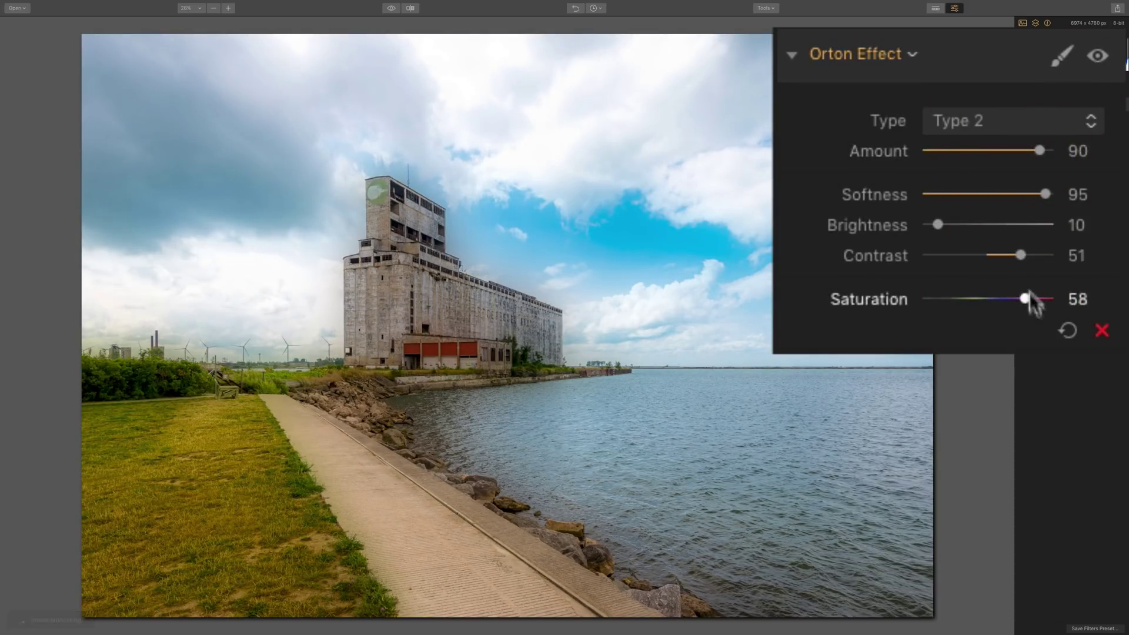
drag(1023, 293, 994, 294)
Switch the grain elevator's Orton Effect to Type 1, with Brightness at 0 and Amount at 79.
click(1014, 124)
click(1018, 102)
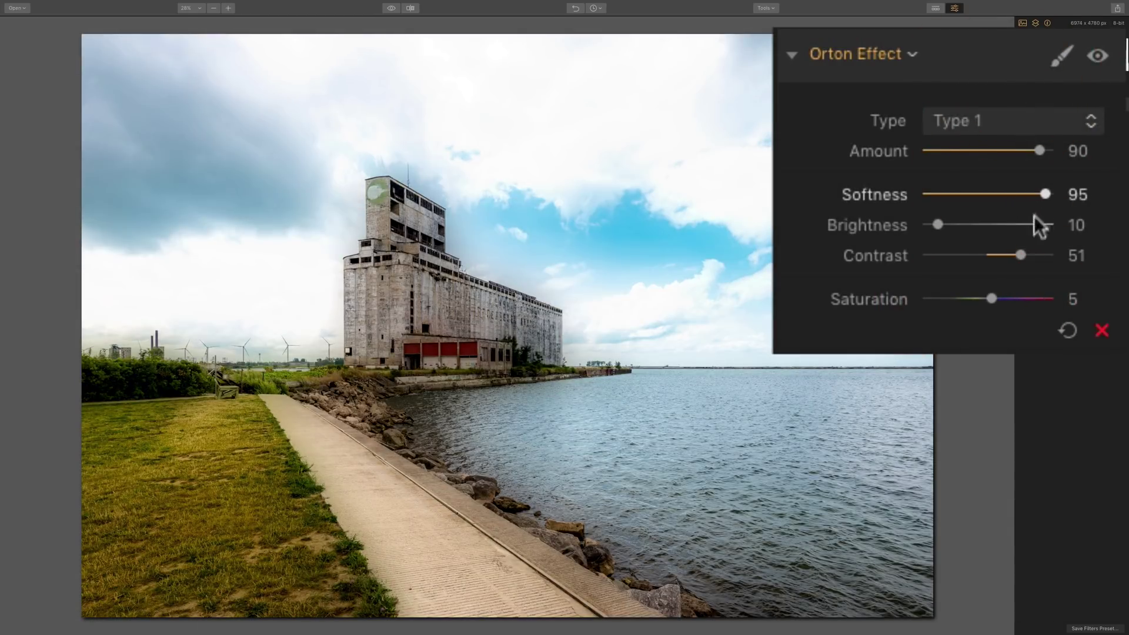
drag(935, 224, 891, 230)
drag(1039, 150, 1014, 151)
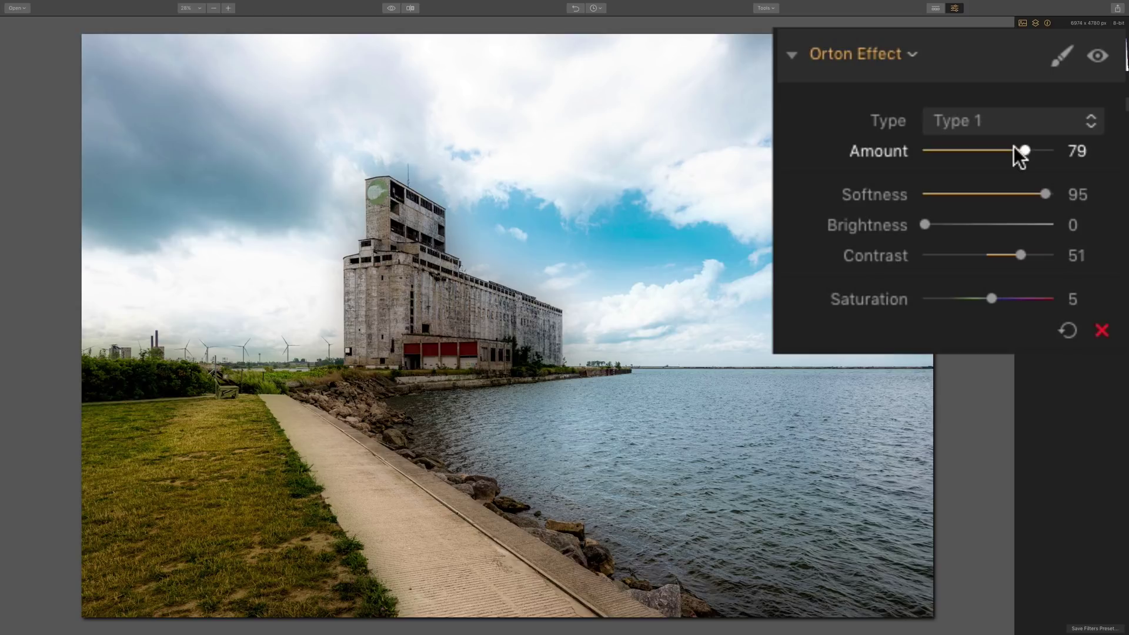